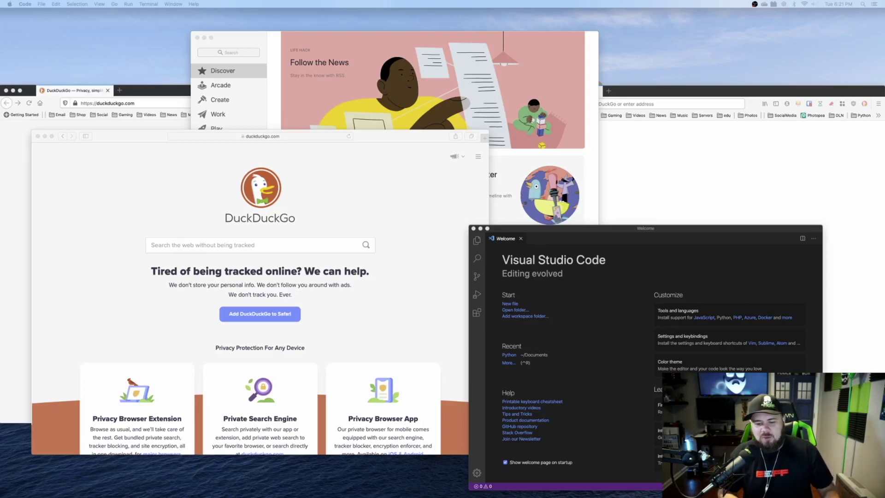
Toggle Mission Control from the Dock icon and with Control+Up, ending with the Spaces overview open.
mouse_move(460, 489)
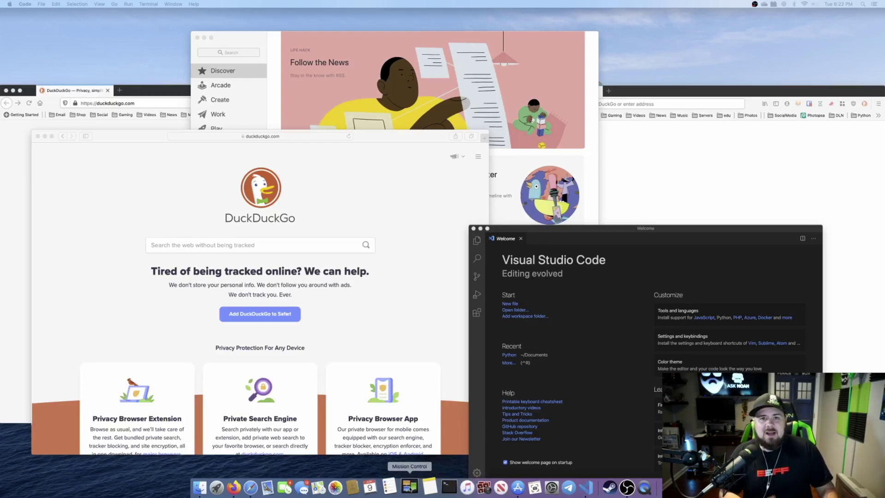
left_click(410, 487)
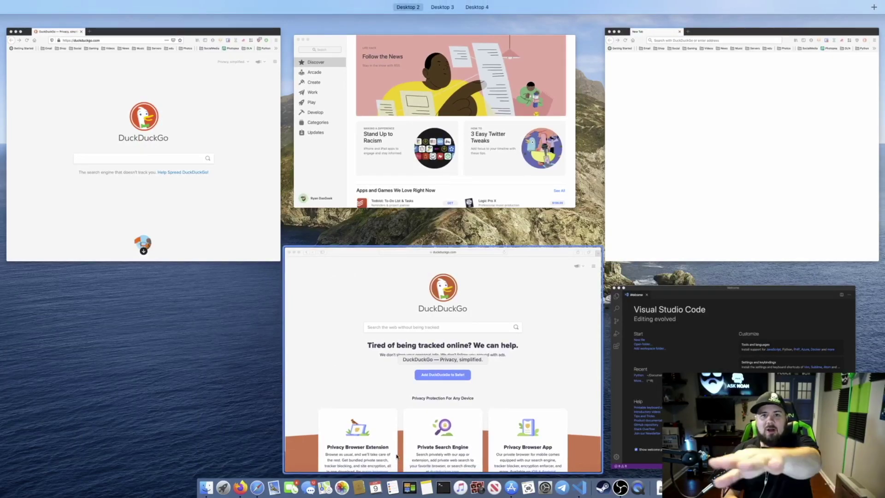
mouse_move(408, 7)
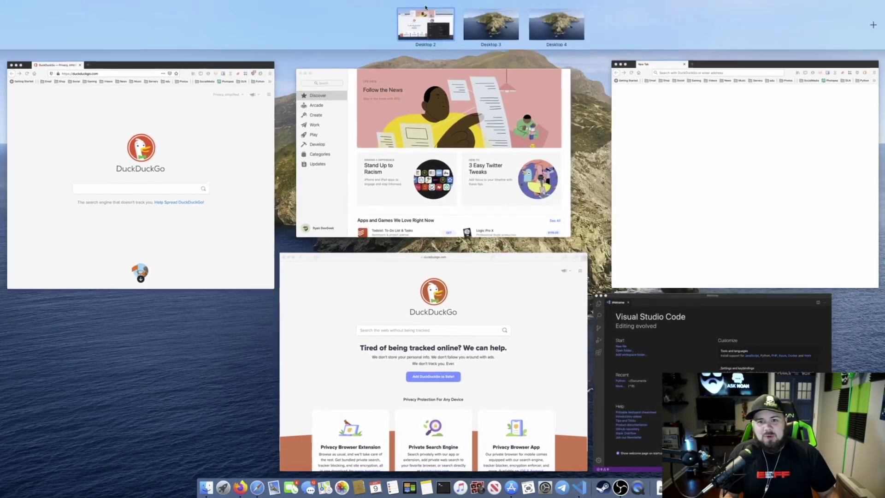
left_click(369, 64)
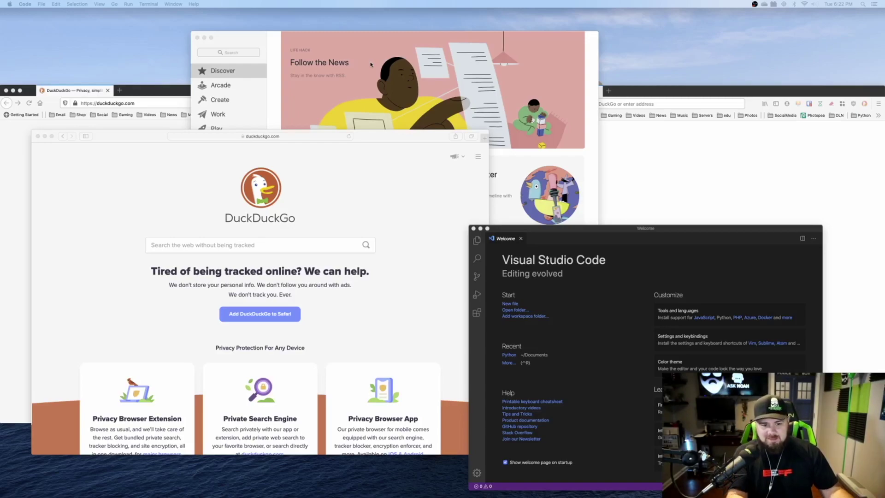
key("ctrl+Up")
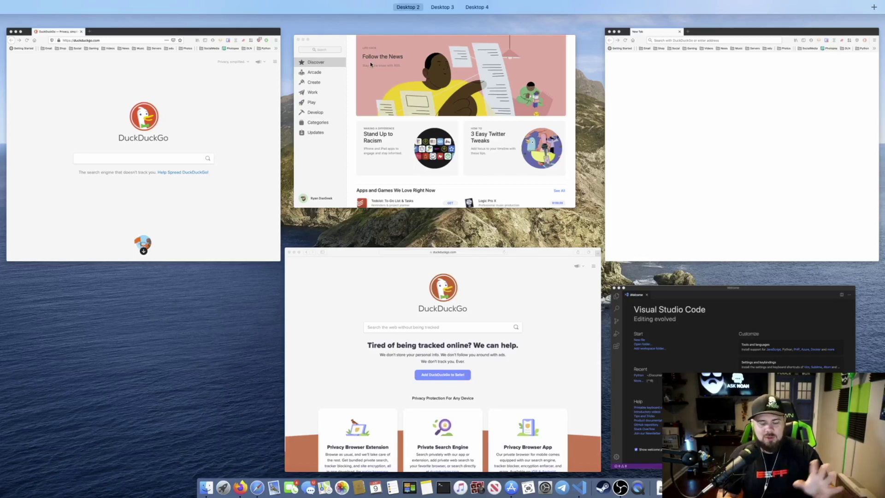
key("Escape")
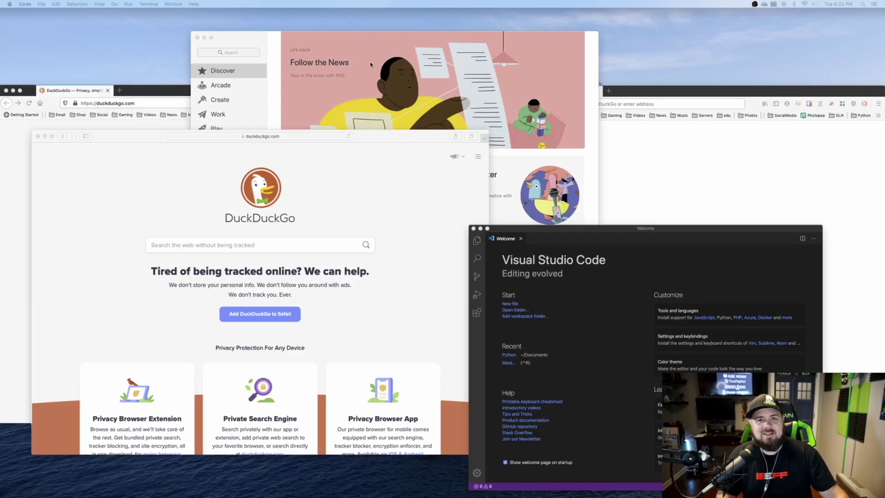
key("ctrl+Up")
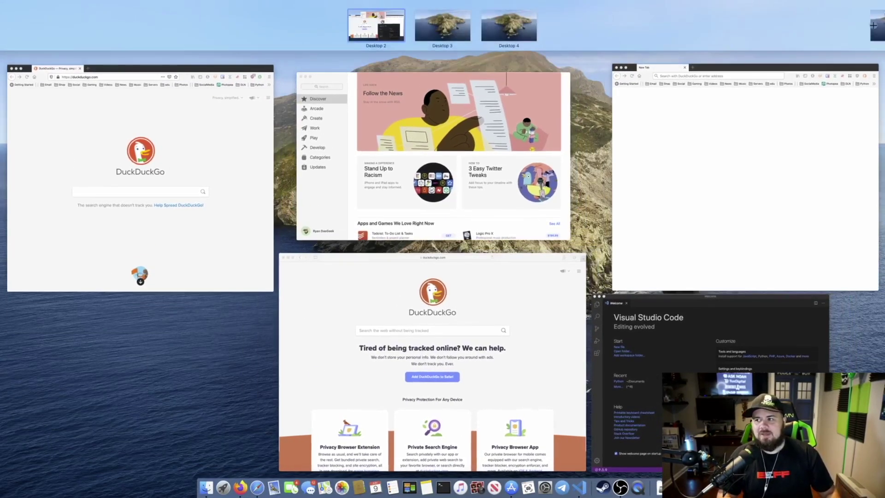
Add Desktop 5, then move App Store to Desktop 5, Safari to Desktop 4 and VS Code to Desktop 3.
left_click(873, 26)
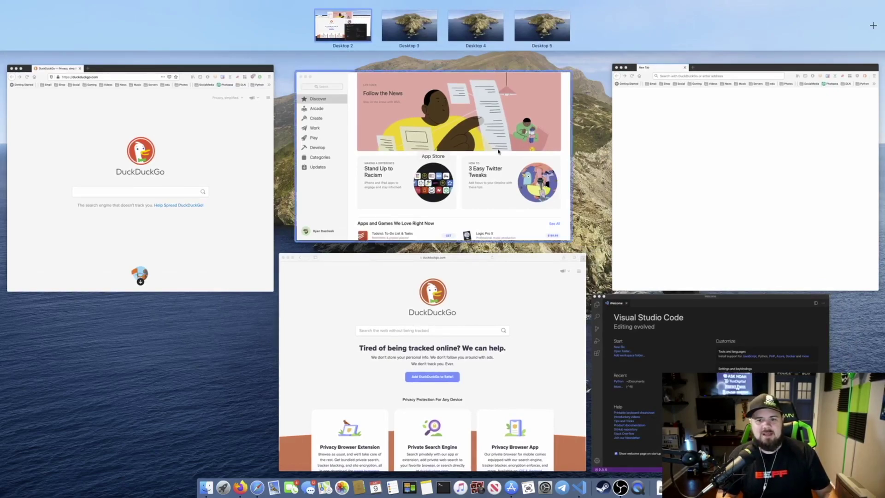
left_click_drag(442, 129, 542, 26)
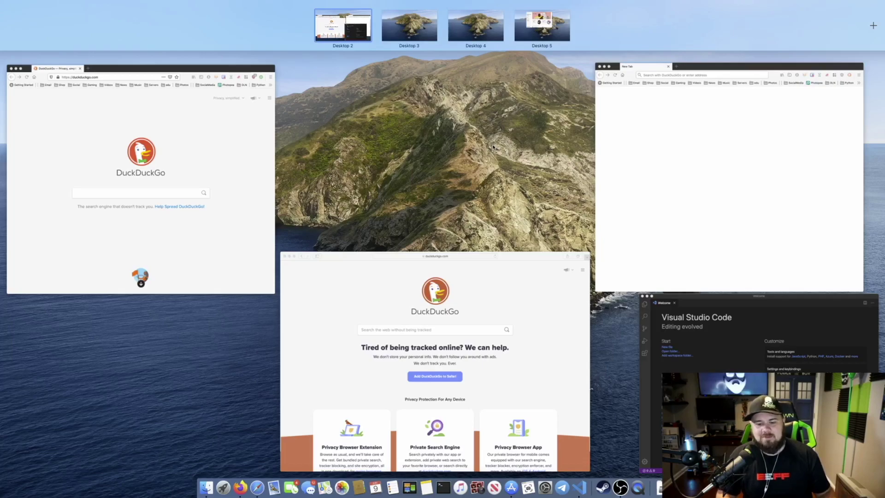
left_click_drag(489, 281, 480, 23)
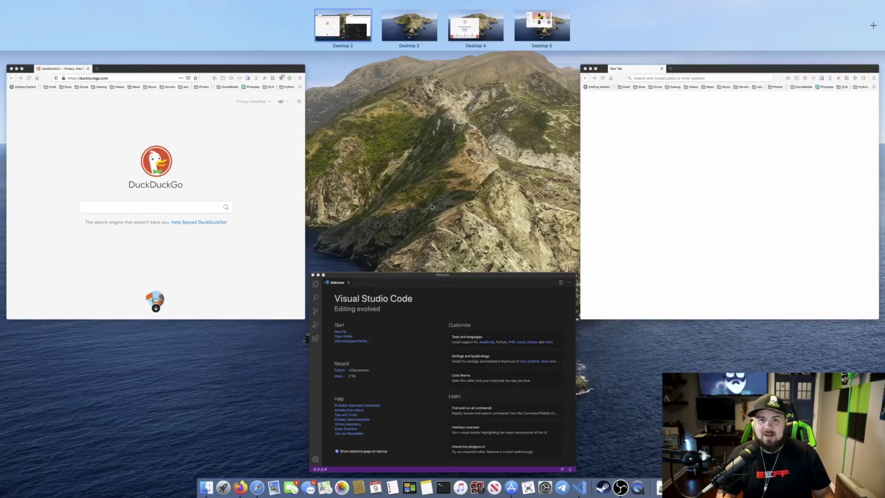
left_click_drag(439, 279, 409, 26)
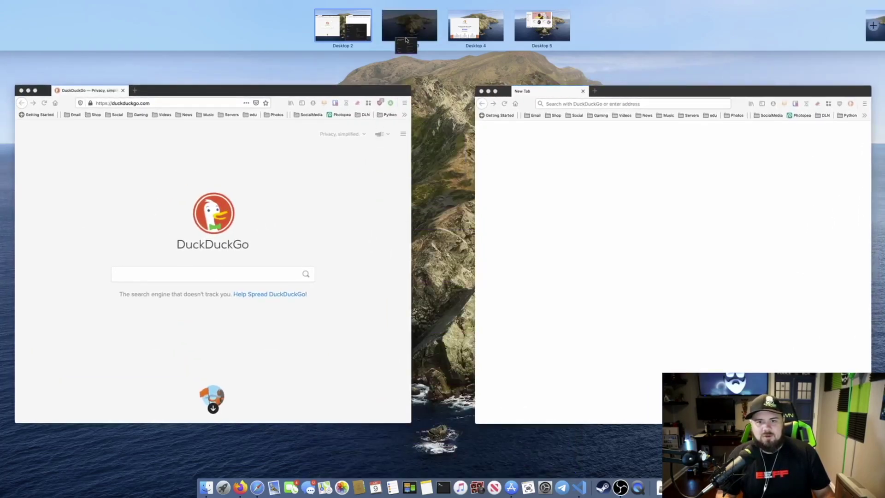
left_click(341, 177)
Cycle through the Safari, App Store and VS Code desktops with Control+Left/Right.
left_click(442, 165)
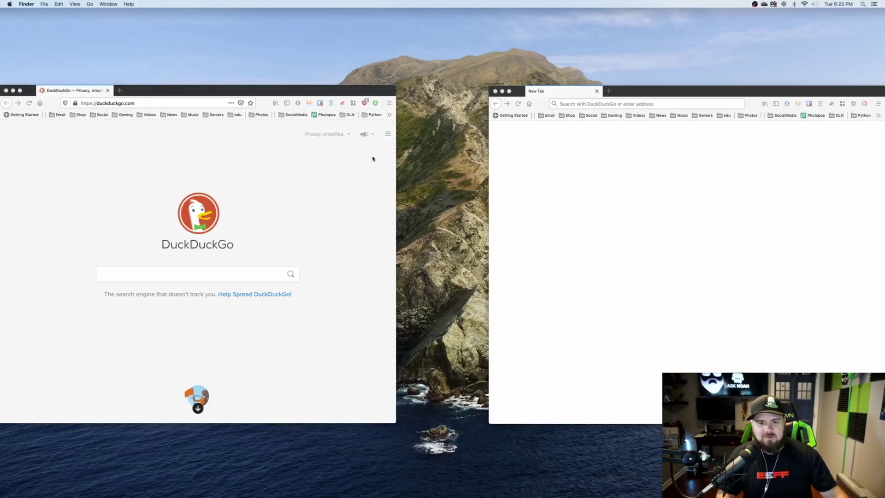
key("ctrl+Right")
key("ctrl+Right")
key("ctrl+Right")
key("ctrl+Right")
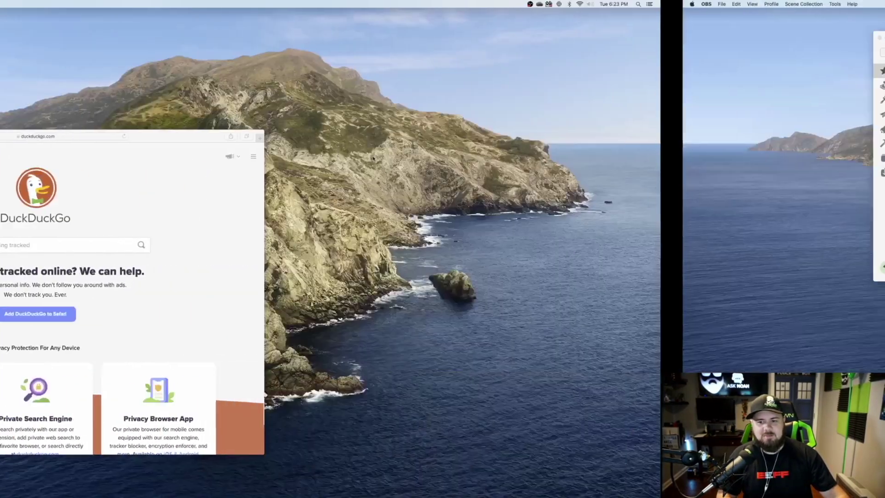
key("ctrl+Left")
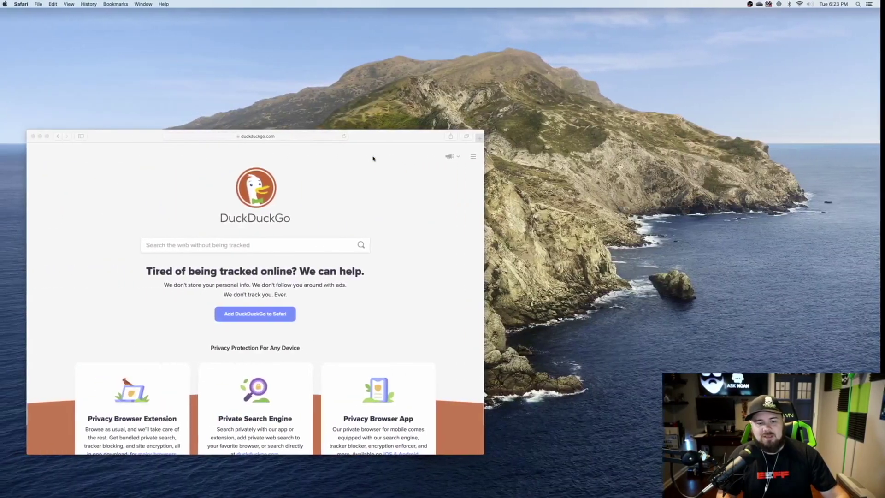
key("ctrl+Right")
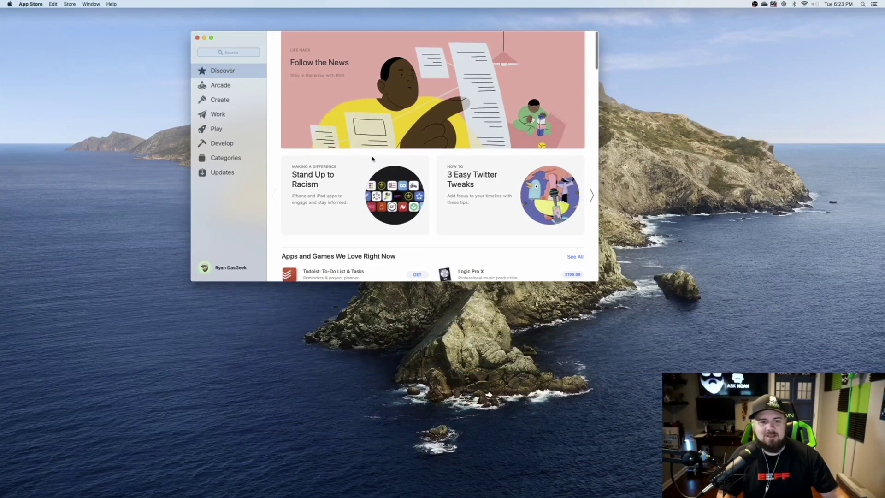
key("ctrl+Left")
key("ctrl+Left")
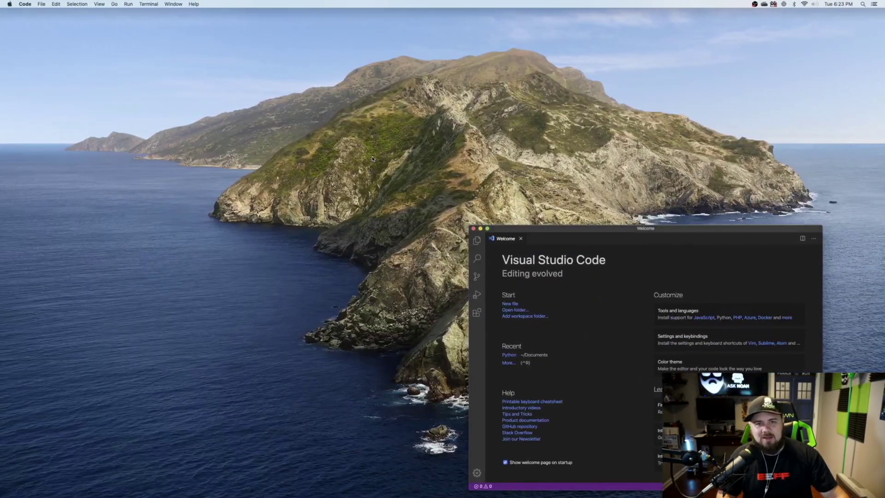
In Mission Control, drag Desktop 4 ahead of Desktop 3 and Desktop 5 into second position.
key("ctrl+Up")
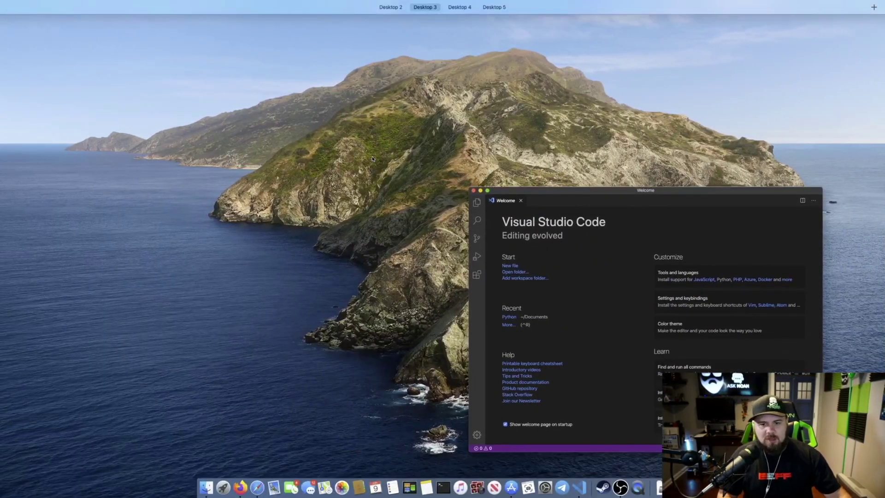
mouse_move(490, 19)
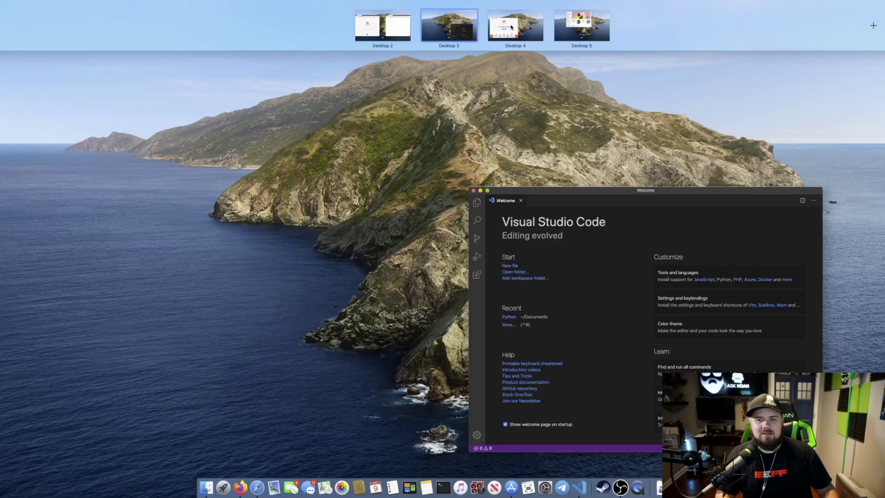
left_click_drag(510, 27, 346, 28)
left_click_drag(549, 30, 412, 32)
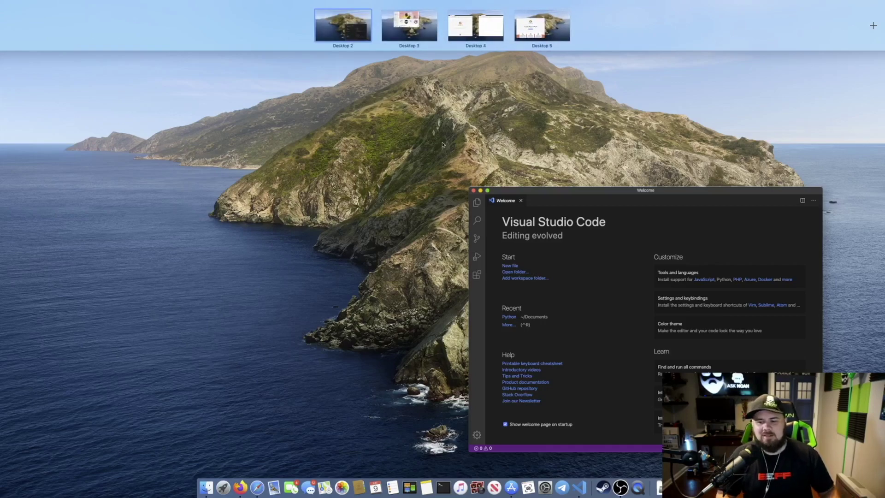
left_click(376, 147)
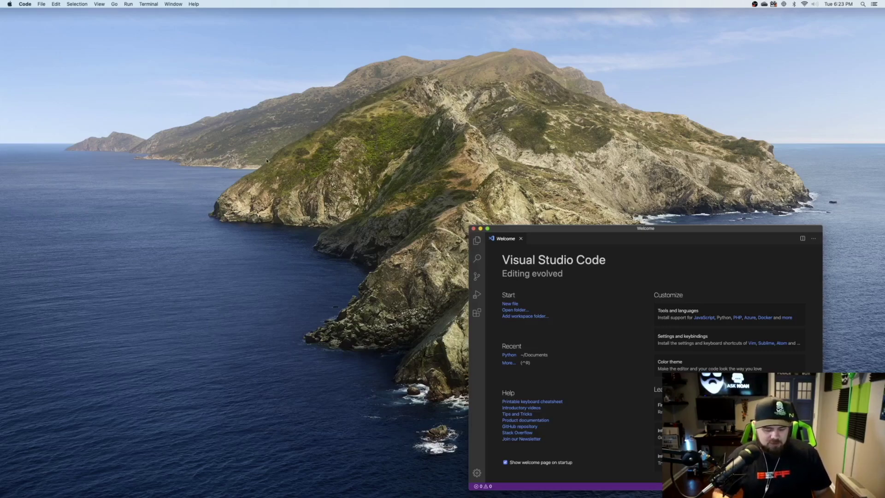
key("ctrl+Up")
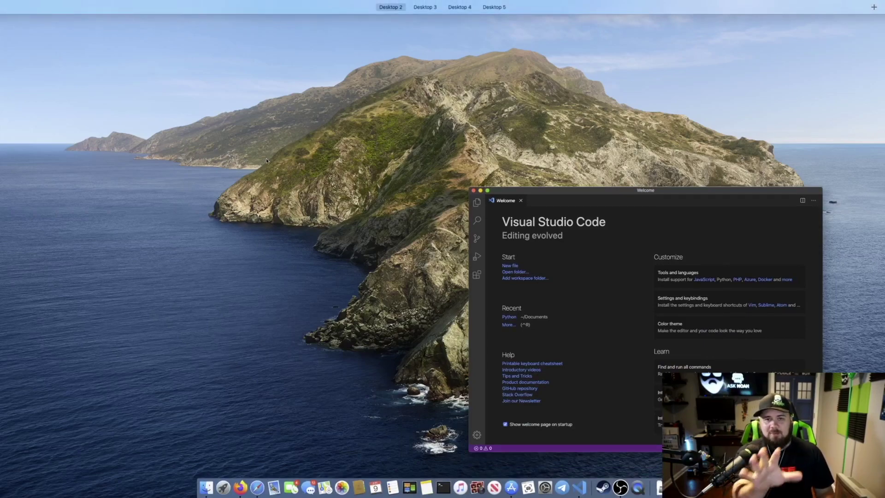
mouse_move(355, 9)
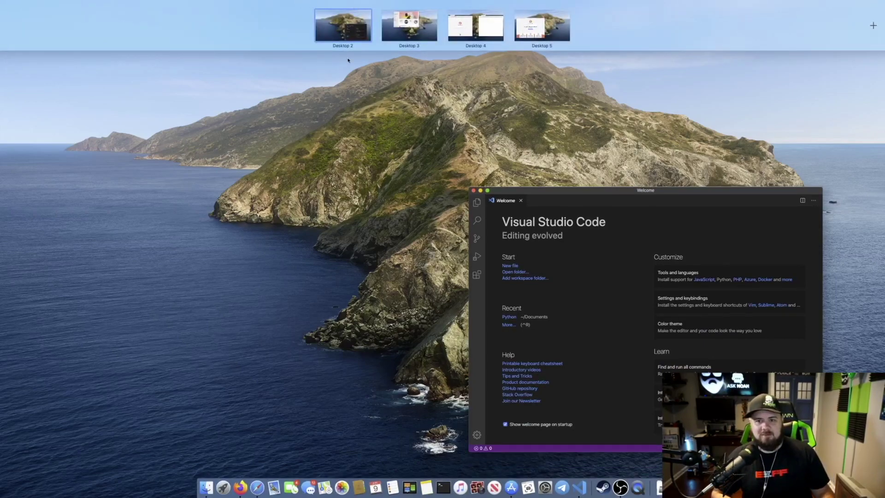
left_click(357, 129)
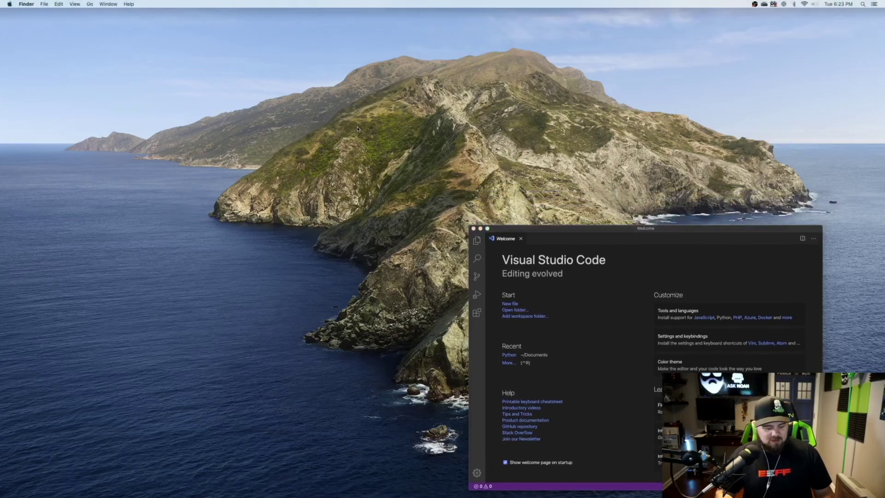
key("ctrl+Right")
key("ctrl+Right")
key("ctrl+Right")
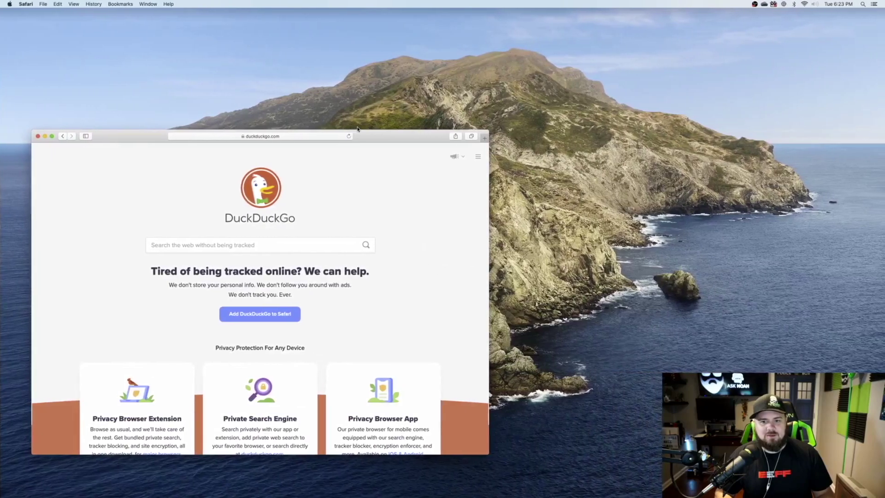
key("ctrl+Left")
key("ctrl+Left")
key("ctrl+Left")
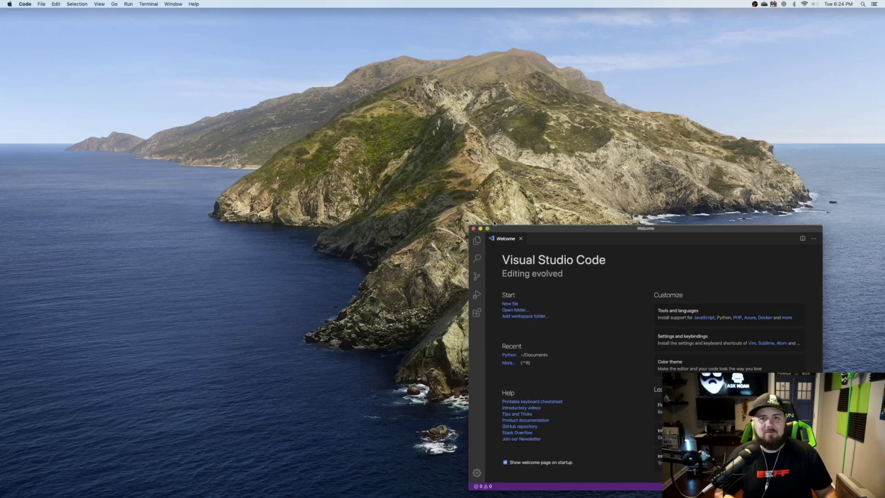
Make VS Code full screen and view its new Code space in Mission Control.
left_click(488, 228)
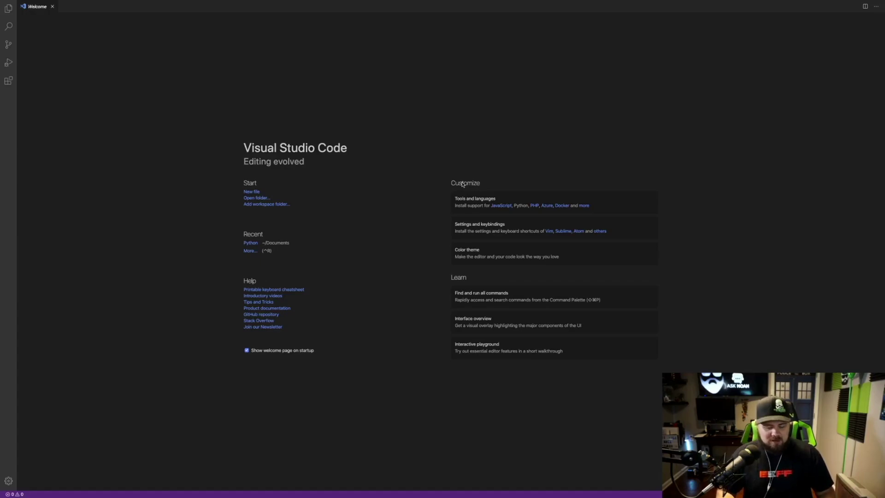
key("ctrl+Up")
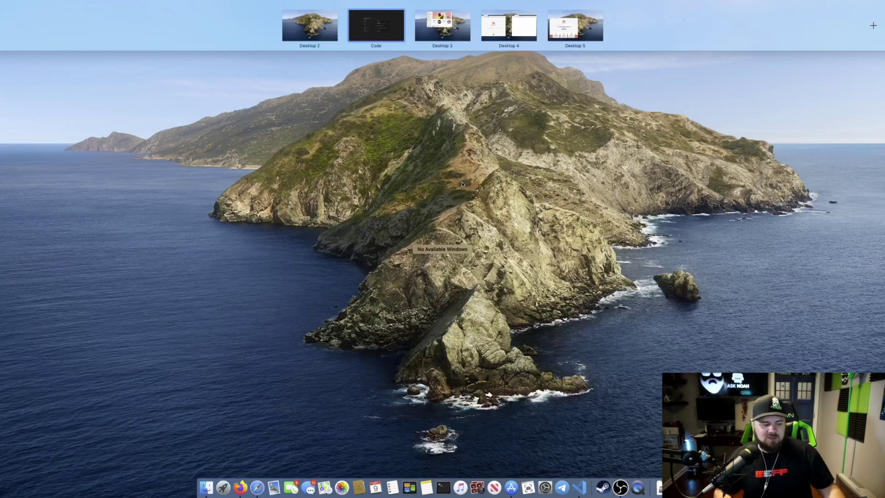
Switch from the Code space to Desktop 2, exit Mission Control, and toggle the bare desktop view.
key("ctrl+Left")
key("ctrl+Right")
key("ctrl+Left")
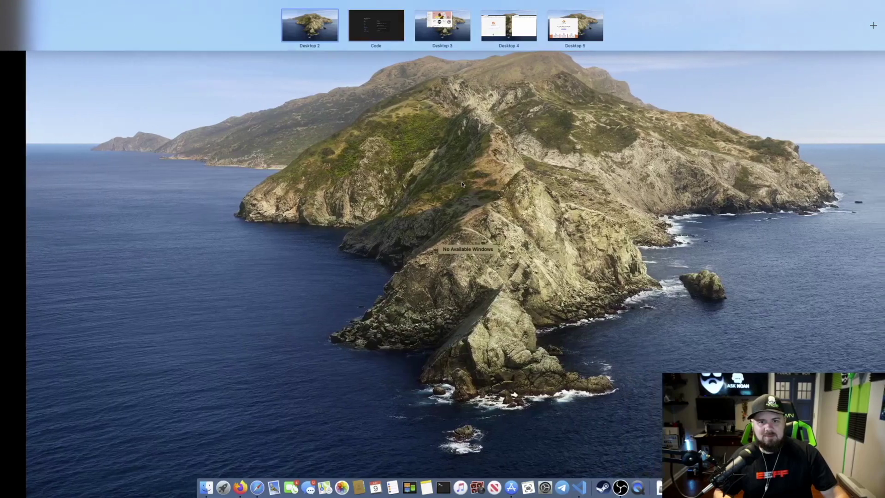
key("Escape")
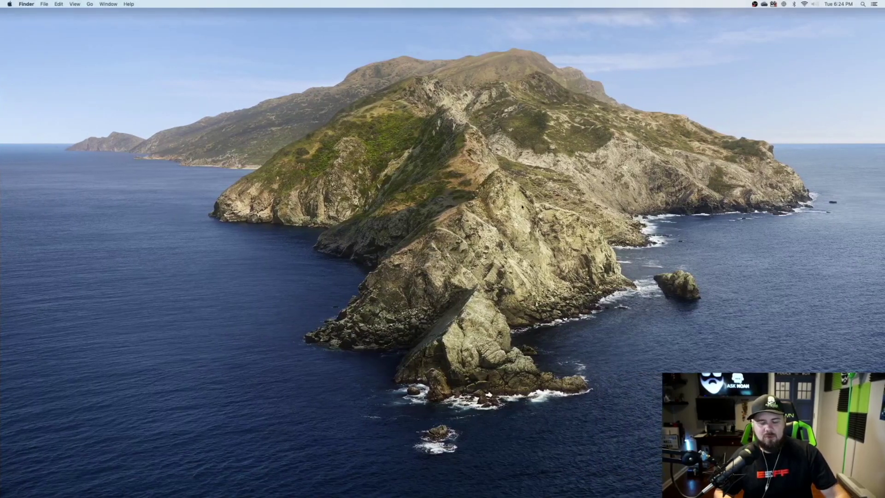
mouse_move(445, 493)
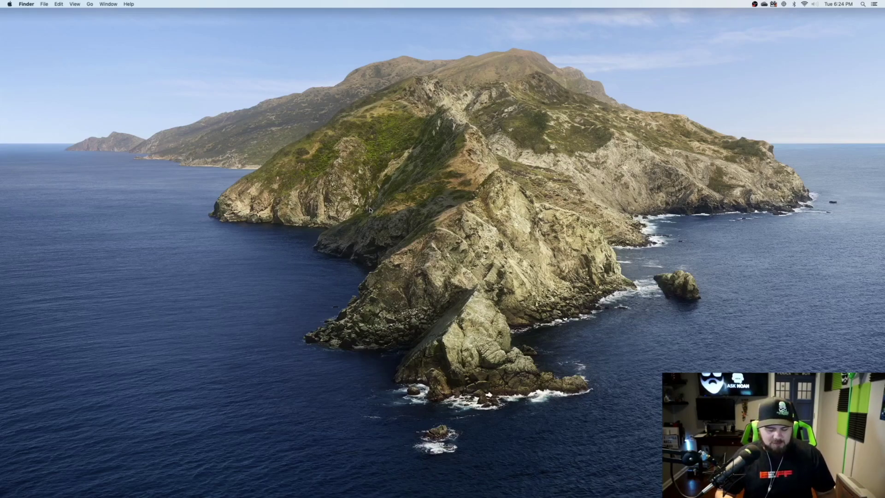
key("ctrl+Up")
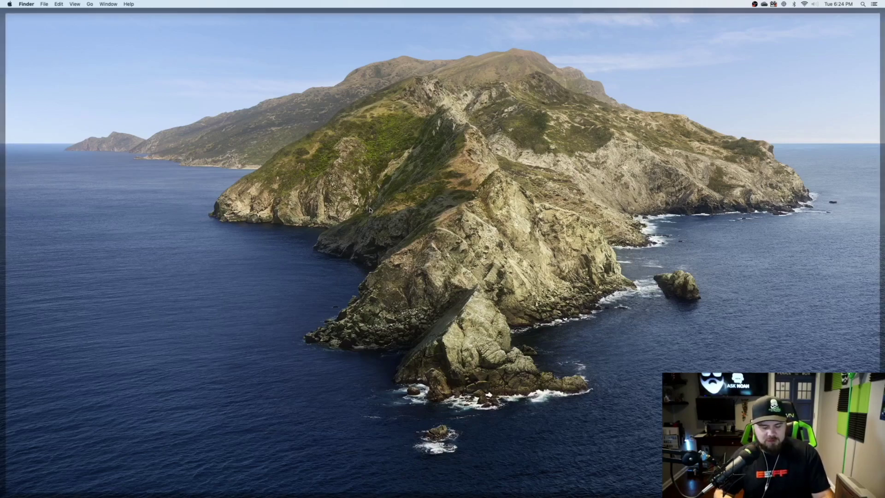
key("ctrl+Up")
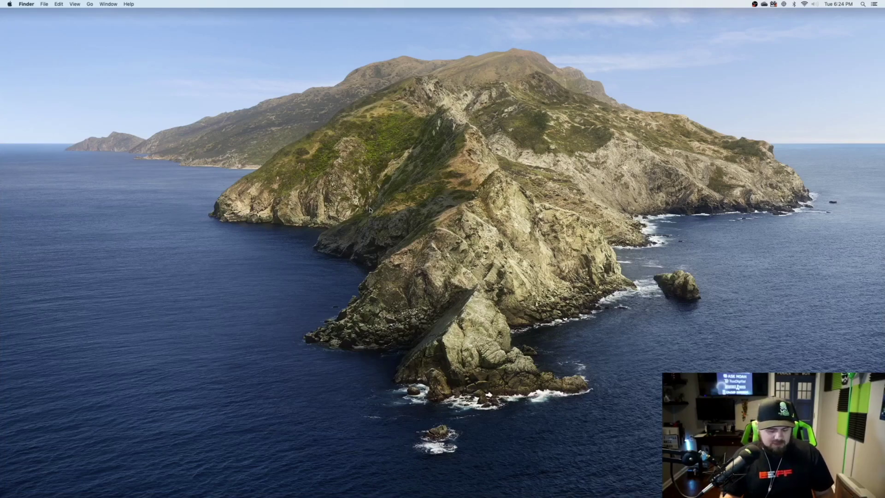
Launch System Preferences via Spotlight ('syst'), open the Mission Control pane, and centre the window.
key("super+space")
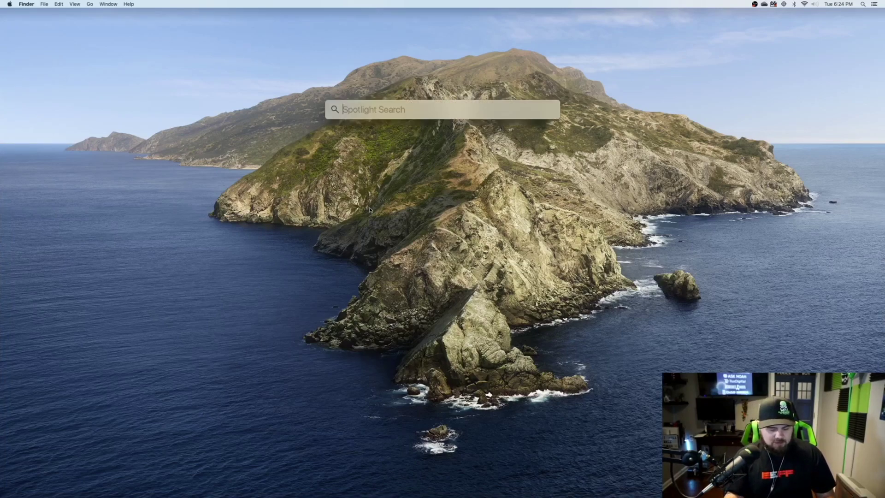
type("syst")
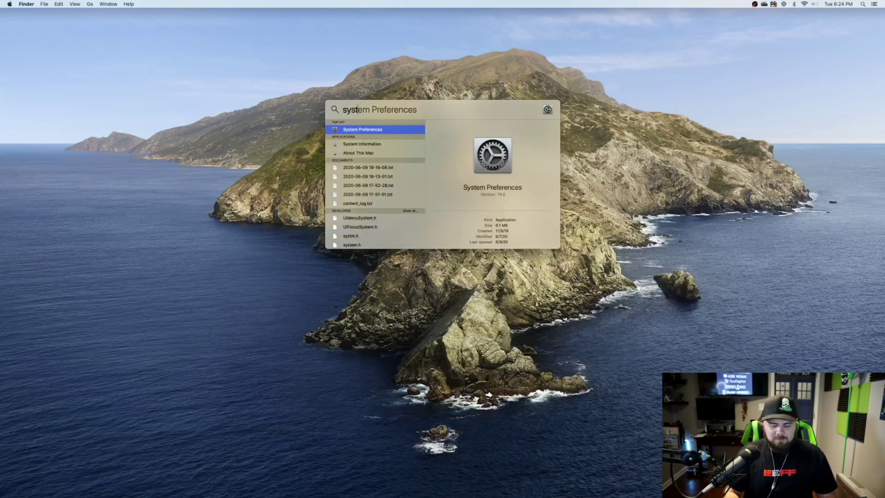
key("Return")
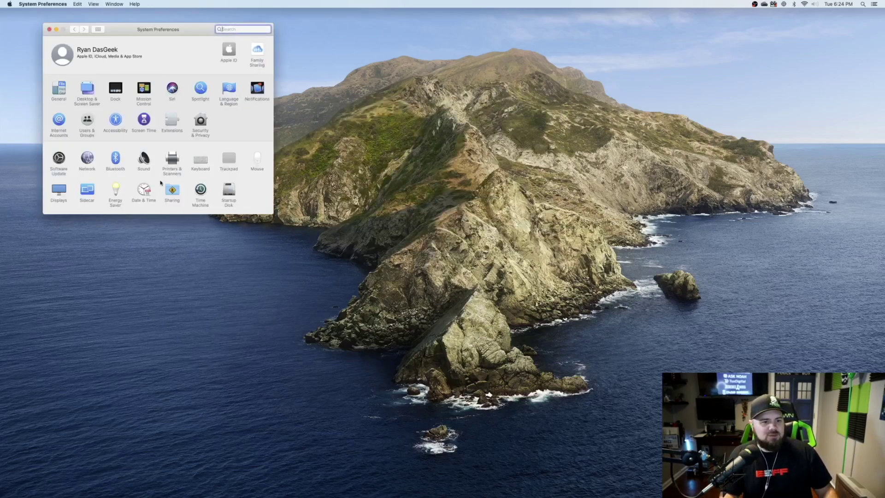
left_click(144, 90)
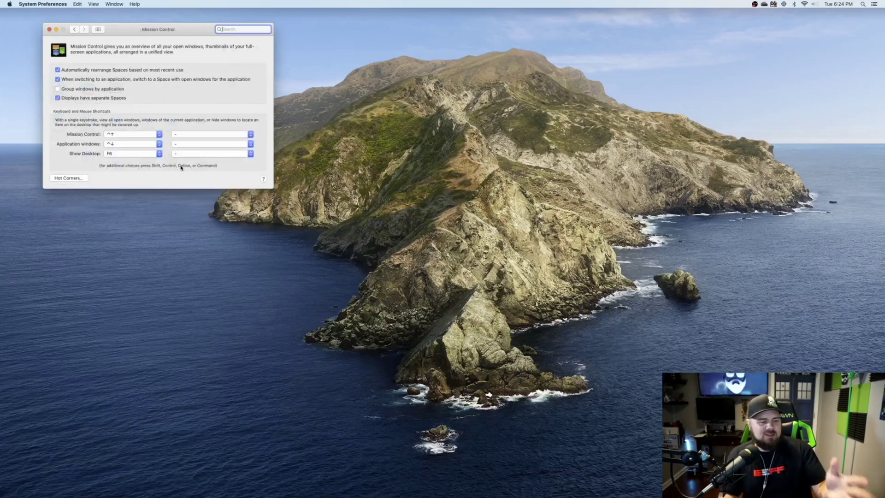
key("ctrl+alt+c")
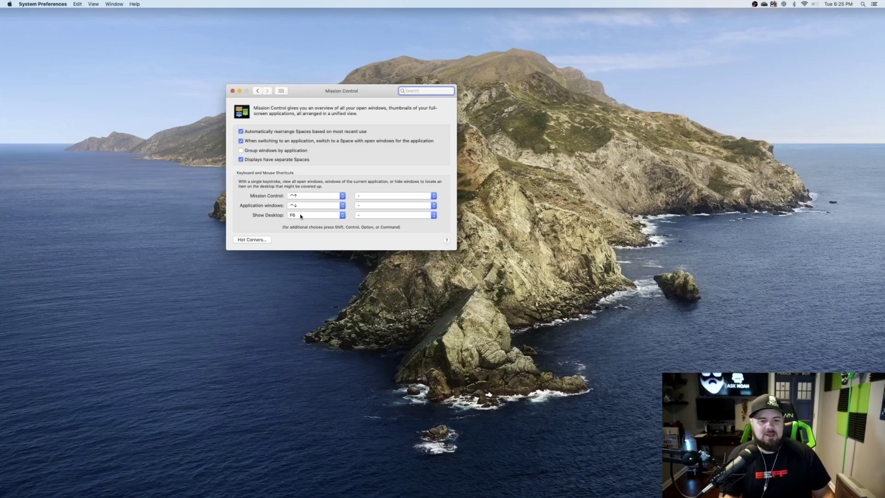
Confirm in Hot Corners that the top-right corner triggers Mission Control, then close System Preferences.
left_click(264, 242)
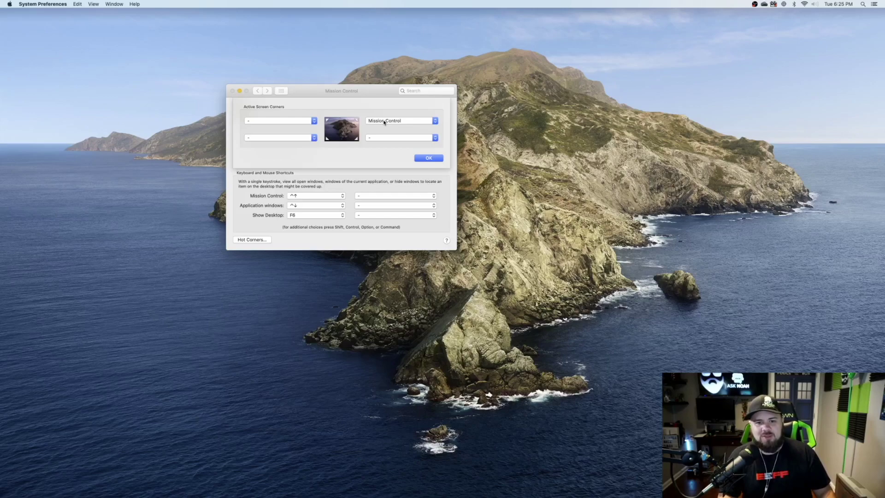
left_click(381, 138)
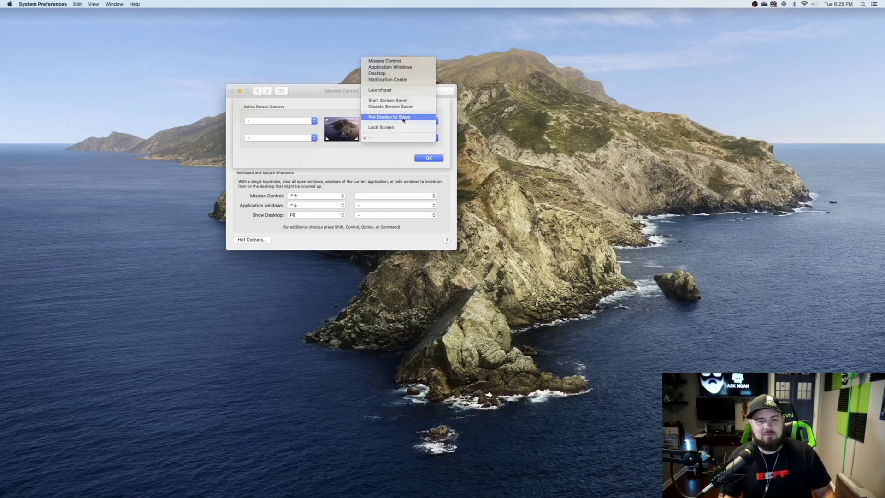
left_click(372, 161)
left_click(429, 158)
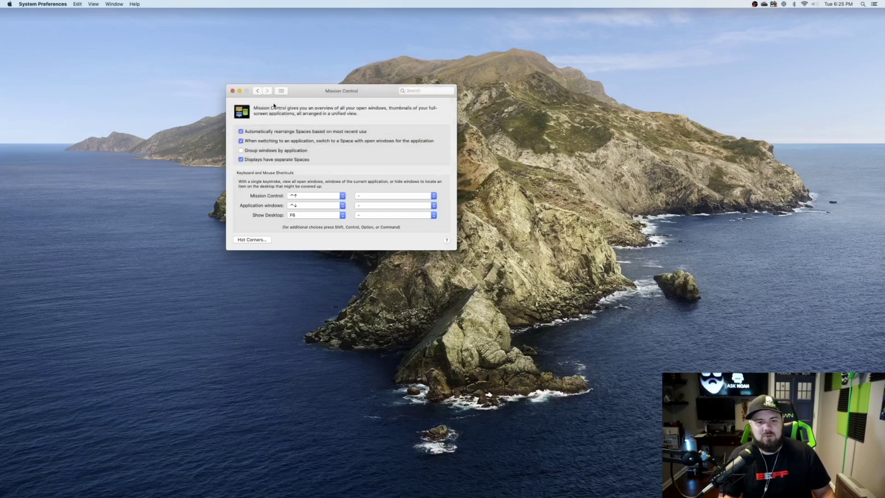
left_click(233, 91)
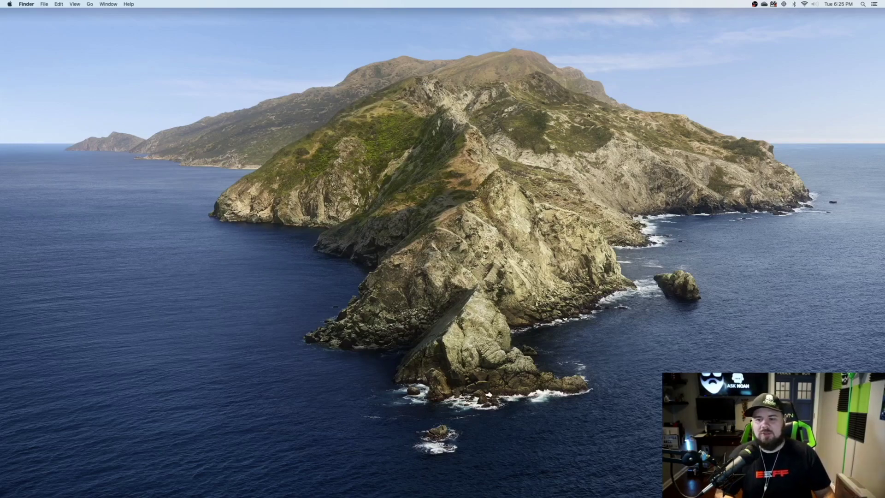
Use the top-right hot corner to reach Desktop 4, centre Firefox's New Tab window, and make it full screen.
mouse_move(884, 0)
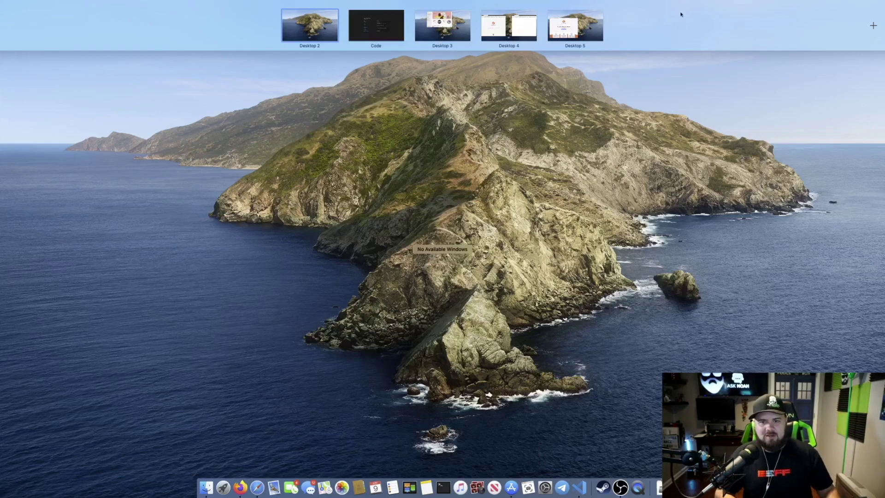
left_click(523, 38)
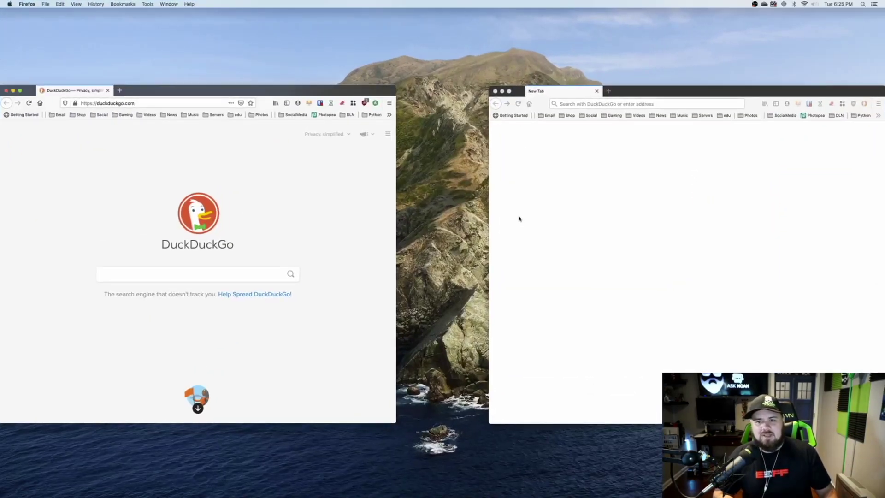
left_click_drag(654, 89, 368, 114)
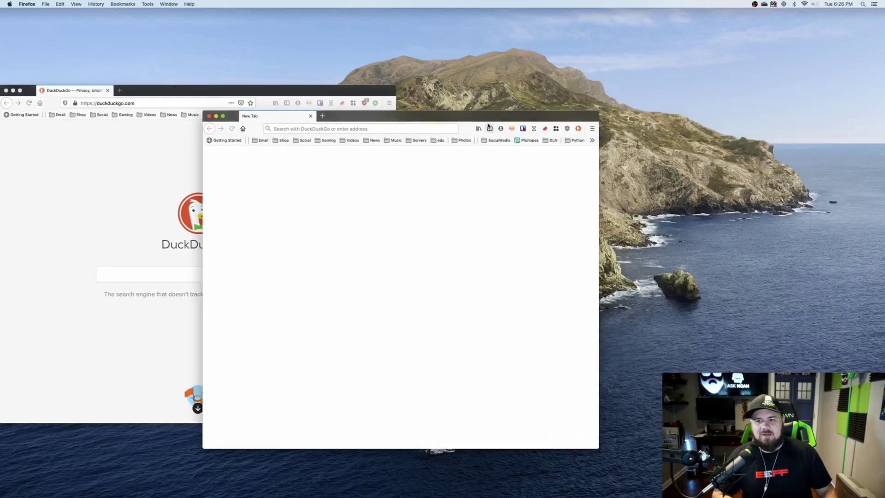
left_click(223, 116)
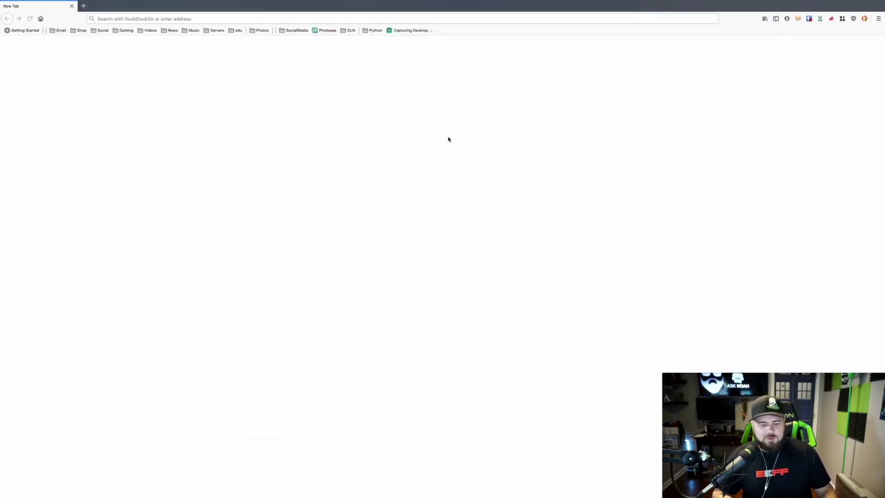
key("ctrl+Up")
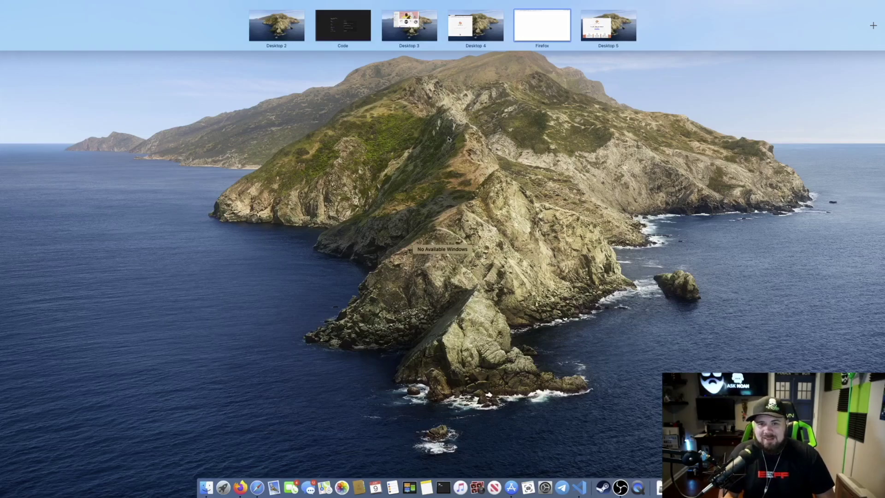
Exit the Mission Control overview with Control+Up.
key("ctrl+Up")
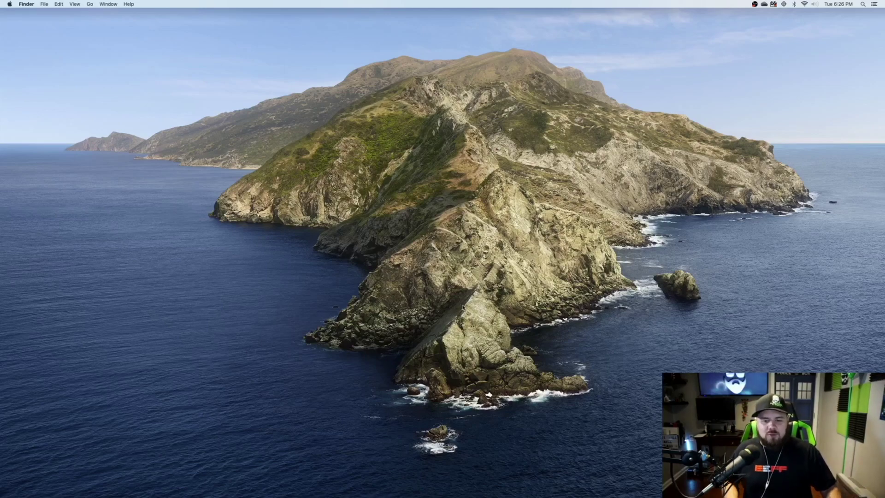
mouse_move(426, 488)
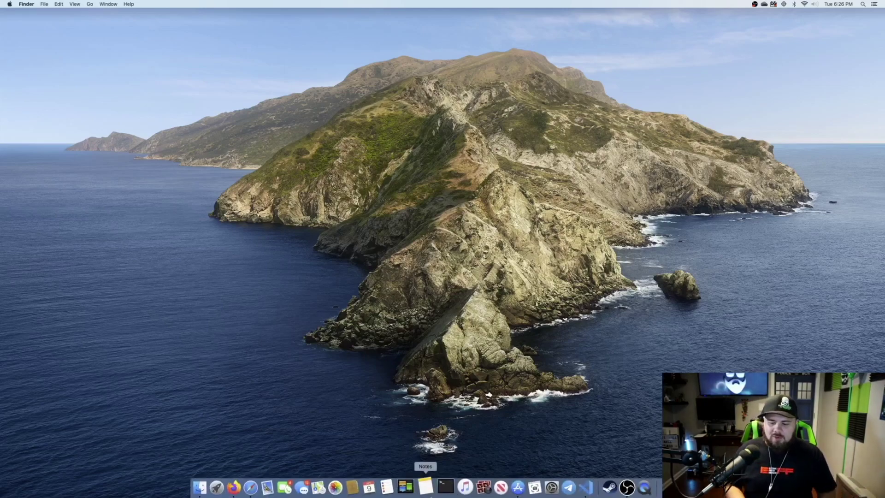